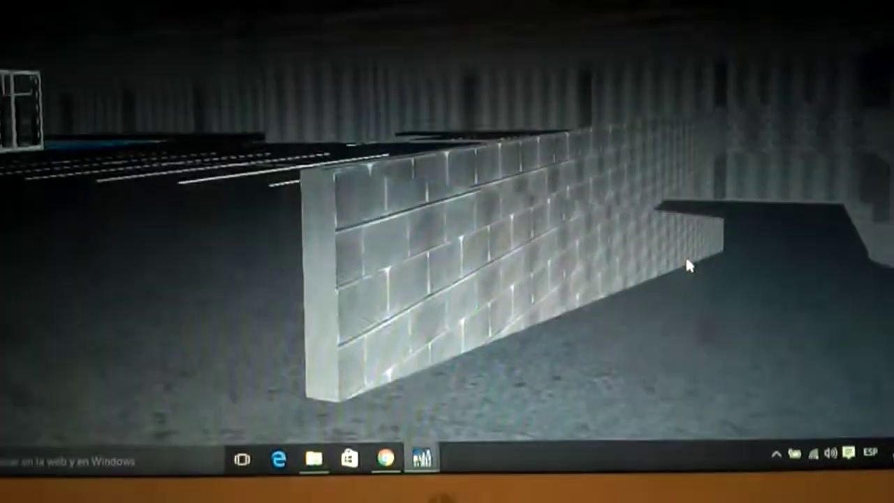
key(Left)
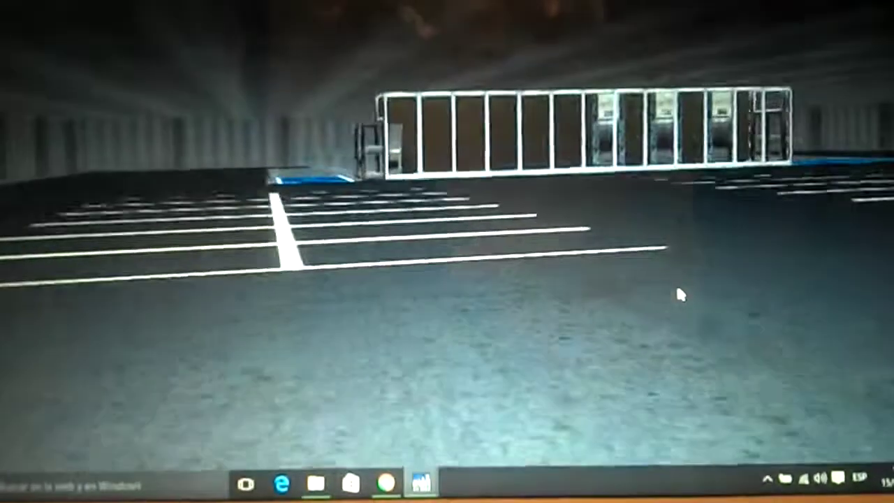
Step: Turn left past the freestanding brick wall and walk toward the glass entrance pavilion
key(Up)
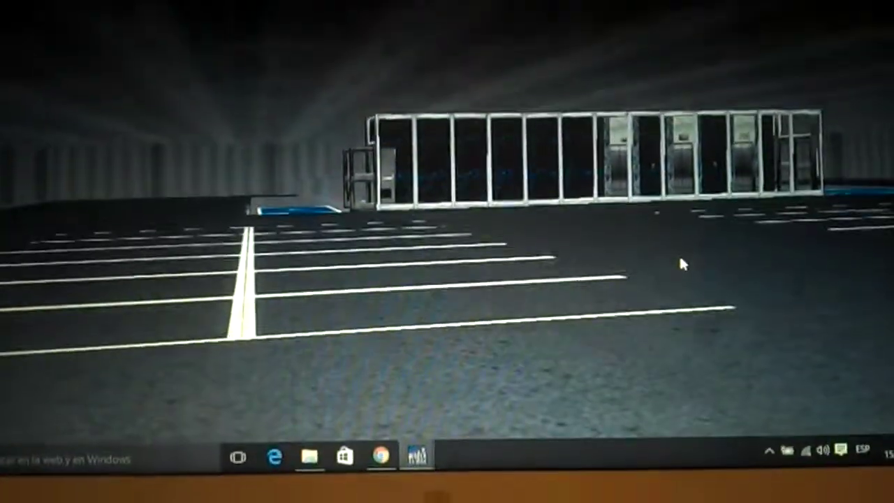